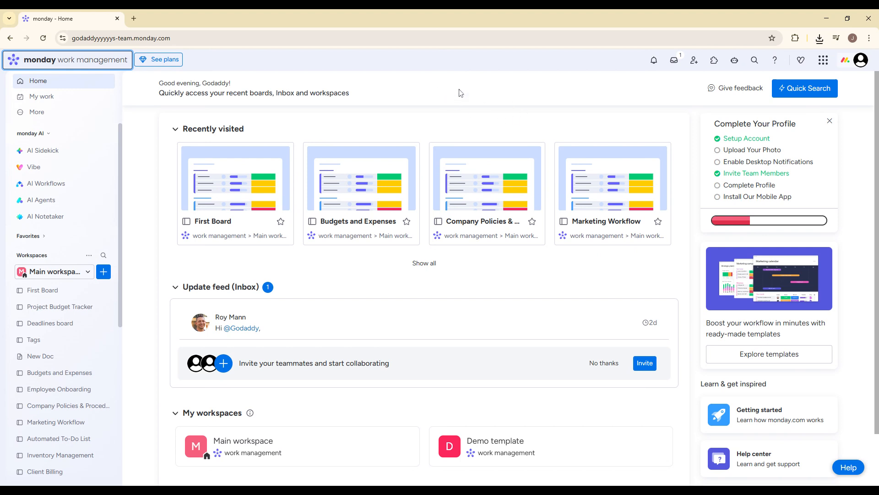
# - Create a dashboard named "Insights Dashboard" in the main workspace with its privacy set to Main
pyautogui.click(499, 90)
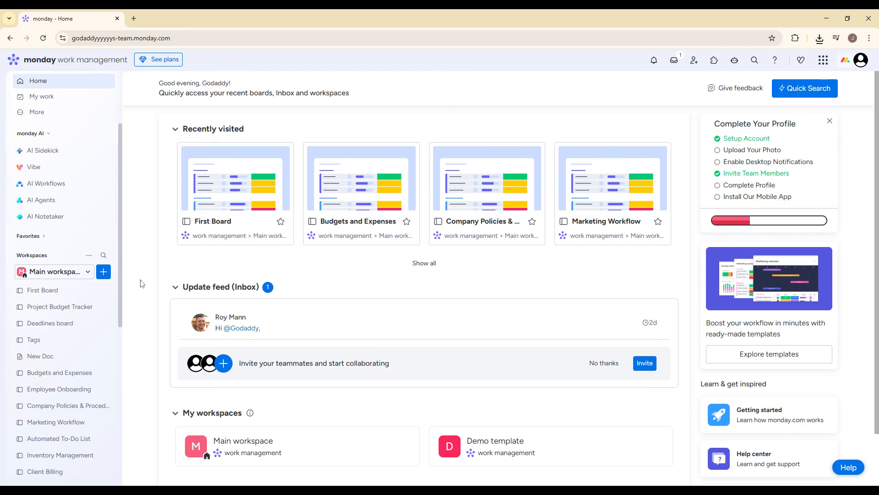
pyautogui.click(105, 274)
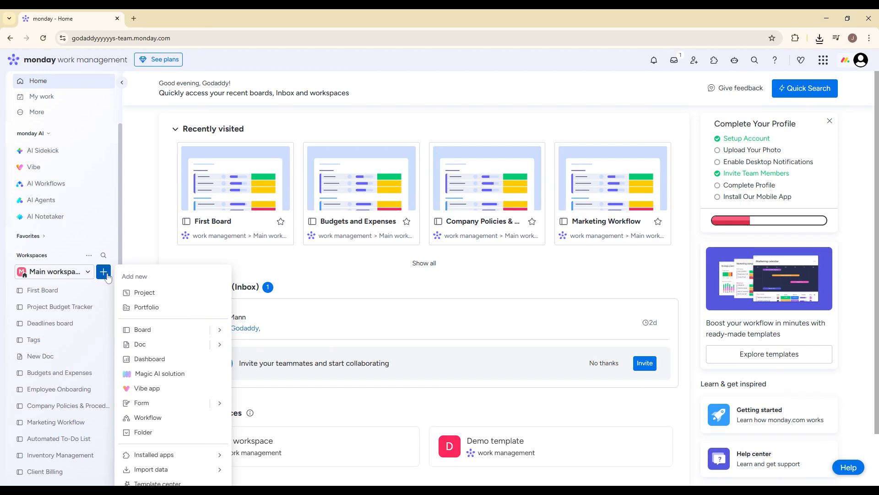
pyautogui.click(171, 361)
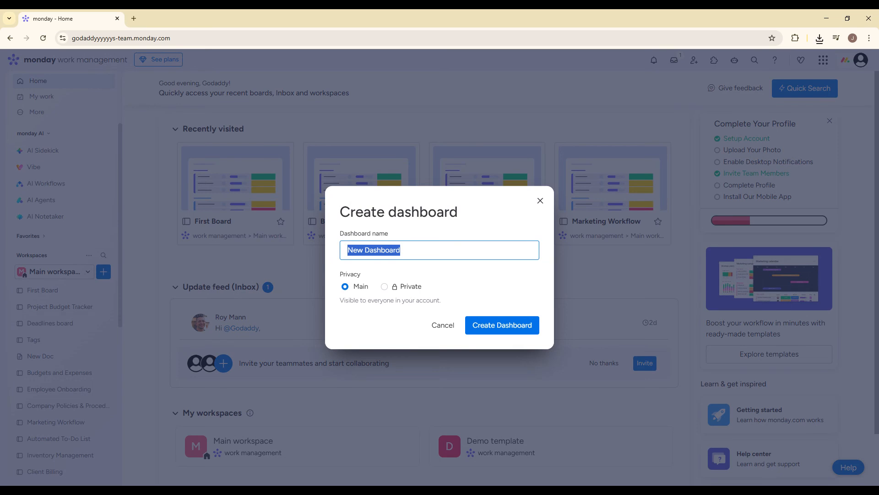
pyautogui.write('Insight')
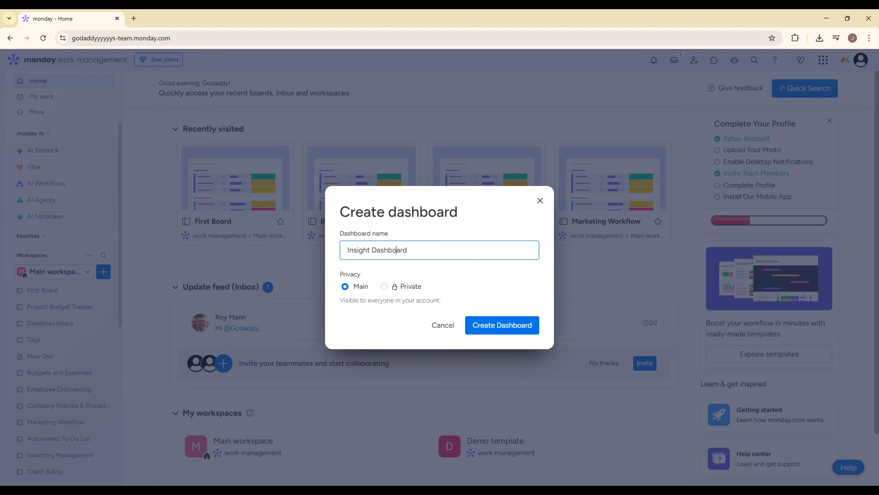
pyautogui.write('s')
pyautogui.click(516, 324)
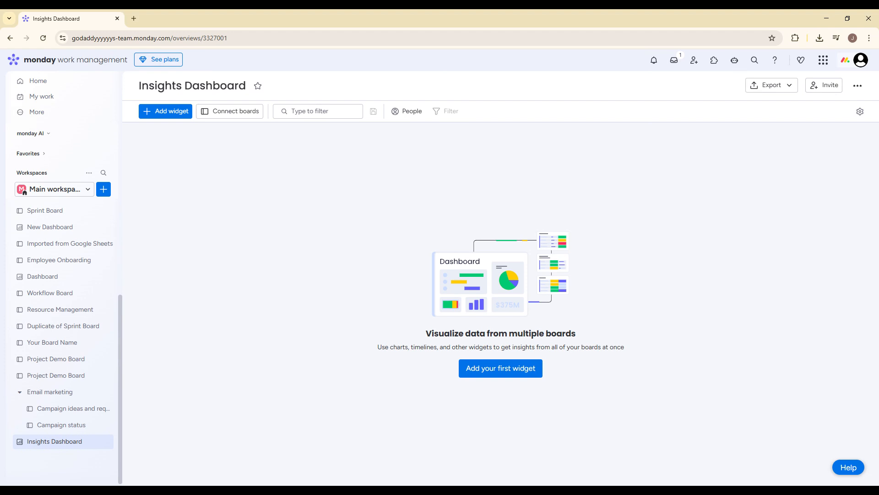
# - Connect the Budgets and Expenses board to the new dashboard
pyautogui.click(190, 117)
pyautogui.click(206, 114)
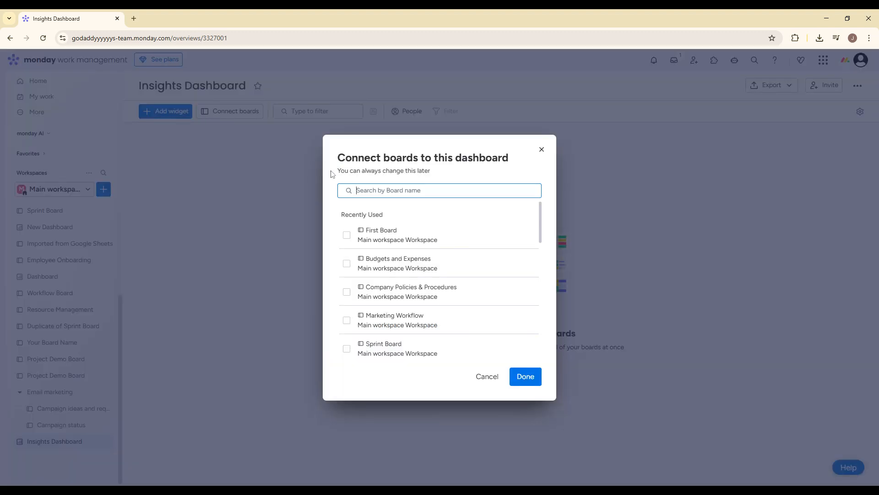
pyautogui.click(359, 231)
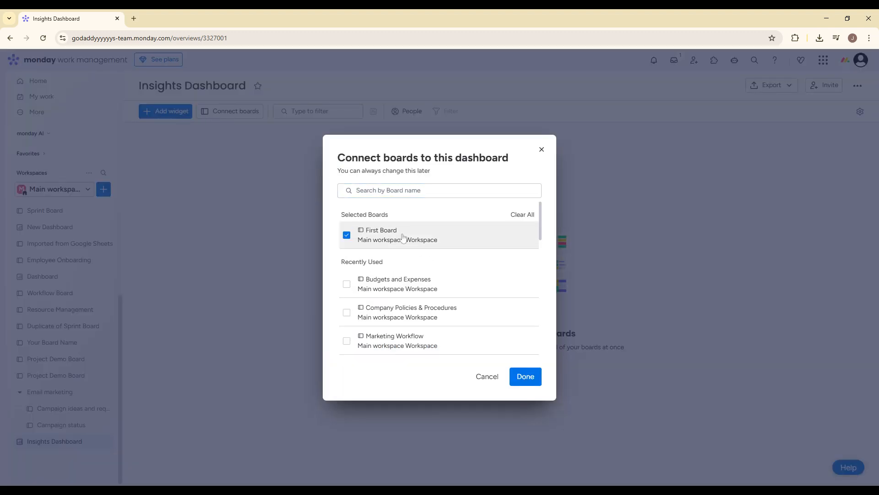
pyautogui.click(391, 289)
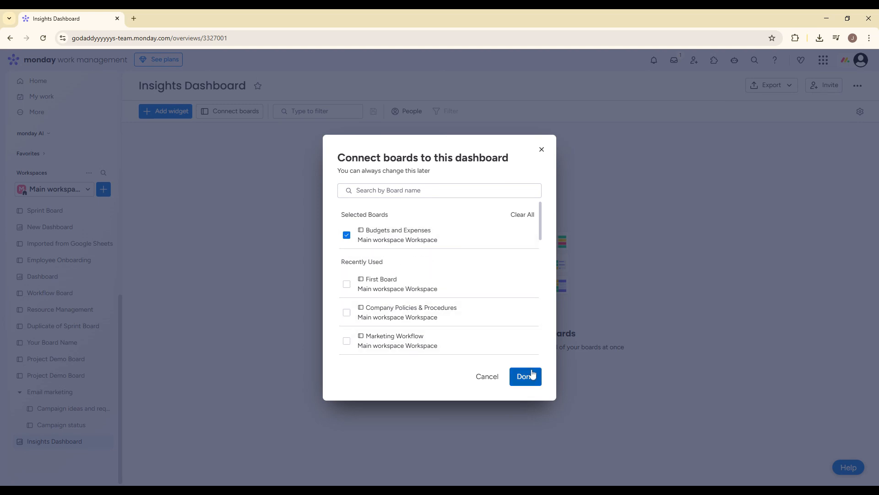
pyautogui.click(526, 375)
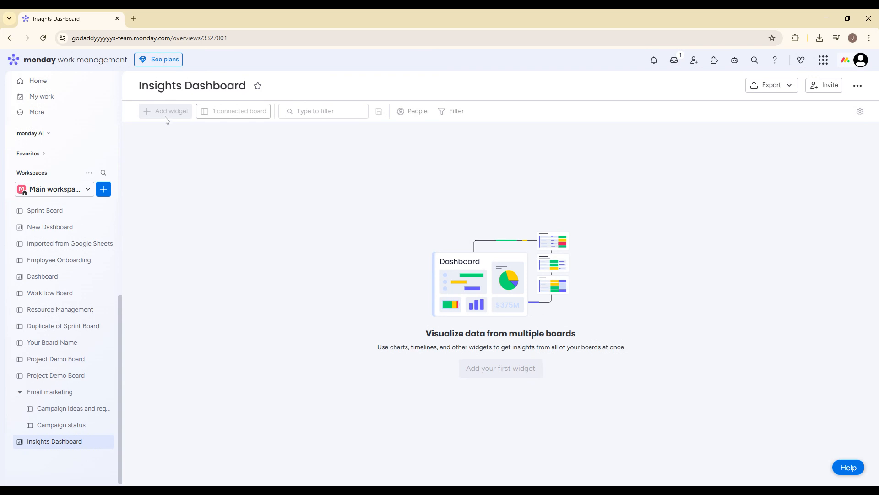
# - Add a Chart widget to the dashboard, stretch it to the full dashboard width and reduce its height
pyautogui.click(169, 112)
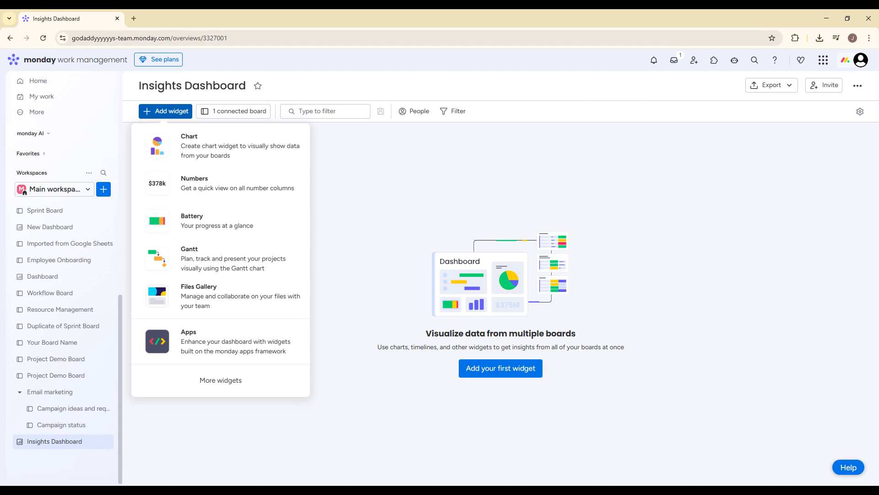
pyautogui.click(180, 134)
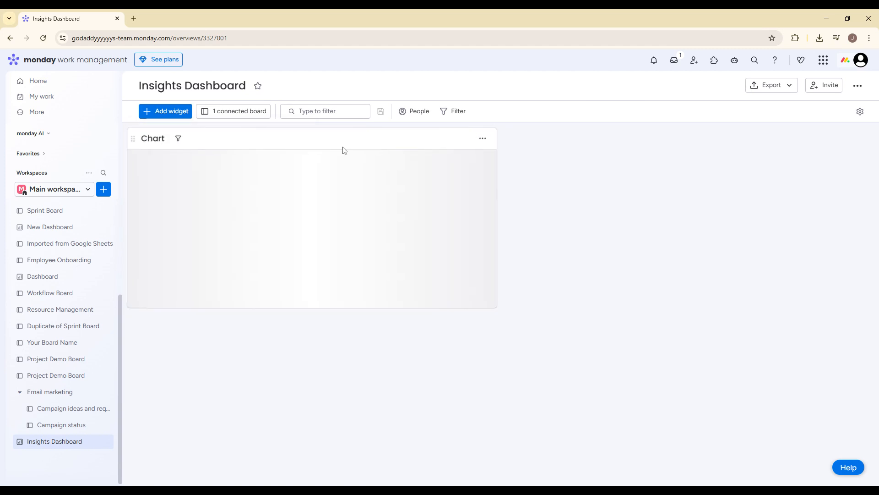
pyautogui.moveTo(498, 308); pyautogui.dragTo(873, 246)
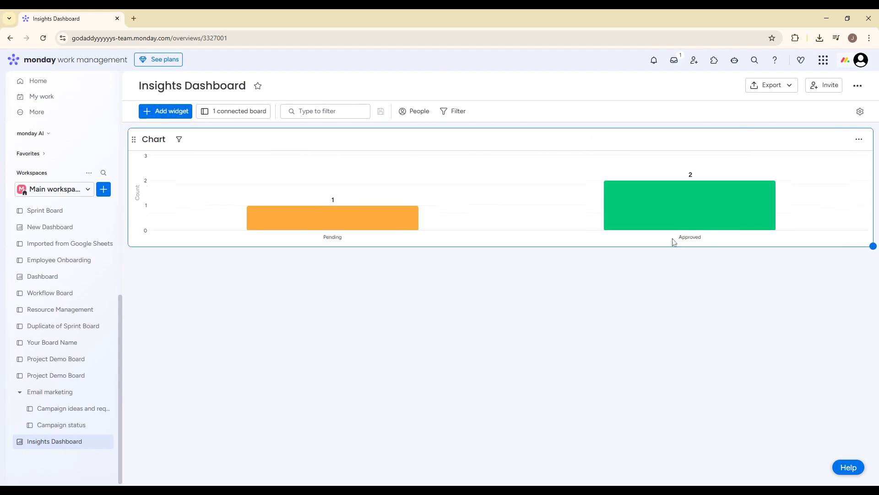
# - Examine the Chart widget's chart type and customization settings, leaving them as they are
pyautogui.click(855, 141)
pyautogui.click(820, 176)
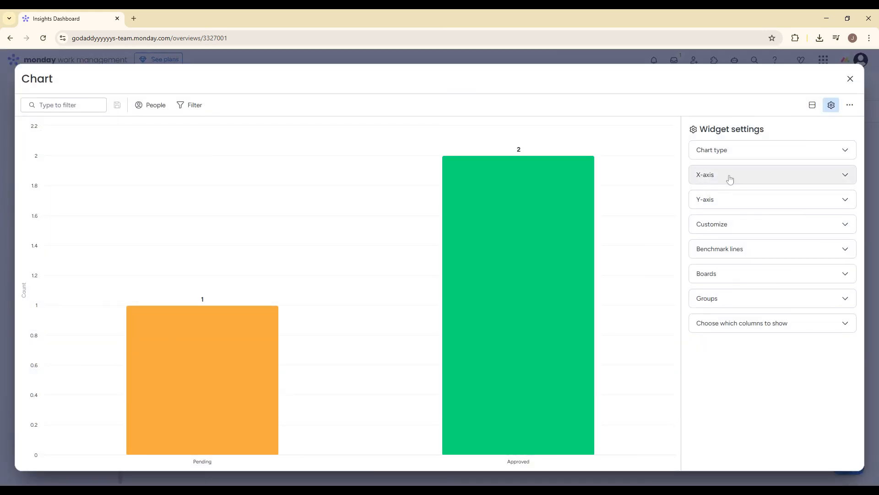
pyautogui.click(737, 151)
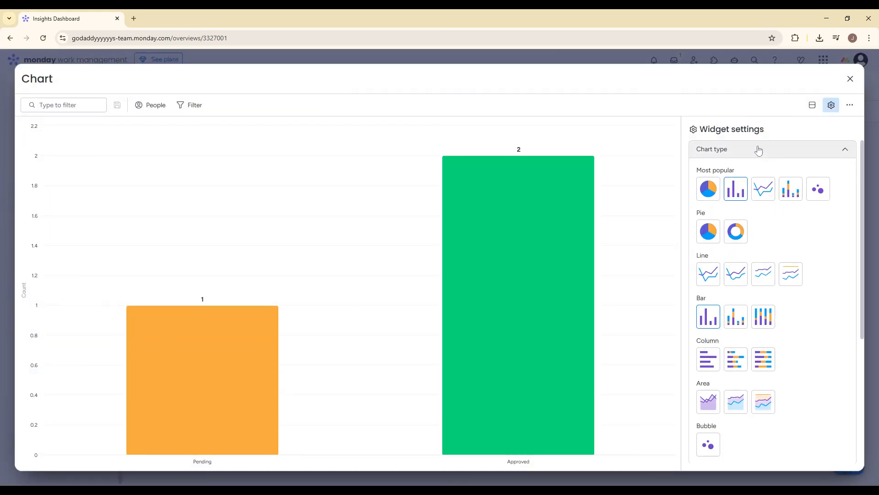
pyautogui.click(758, 149)
pyautogui.click(752, 225)
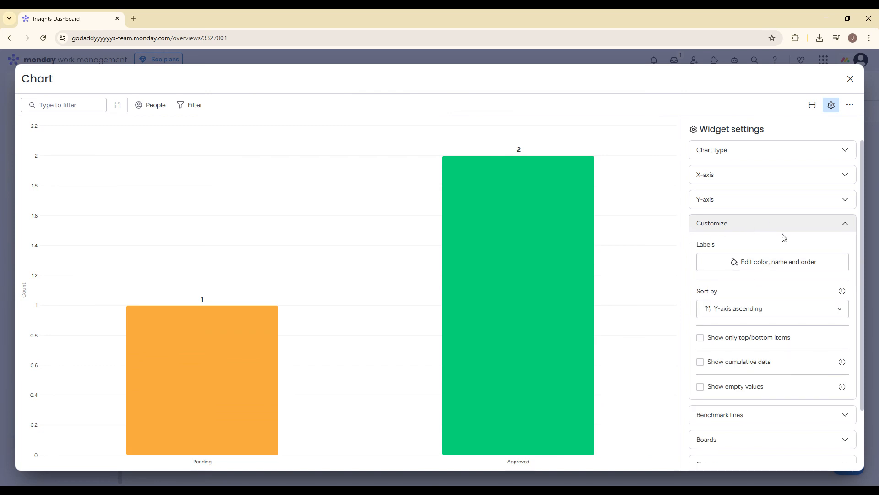
pyautogui.click(765, 224)
pyautogui.click(850, 79)
# - Add a Numbers widget below the chart, check its unit and calculation options, and stretch it to the full dashboard width
pyautogui.click(168, 111)
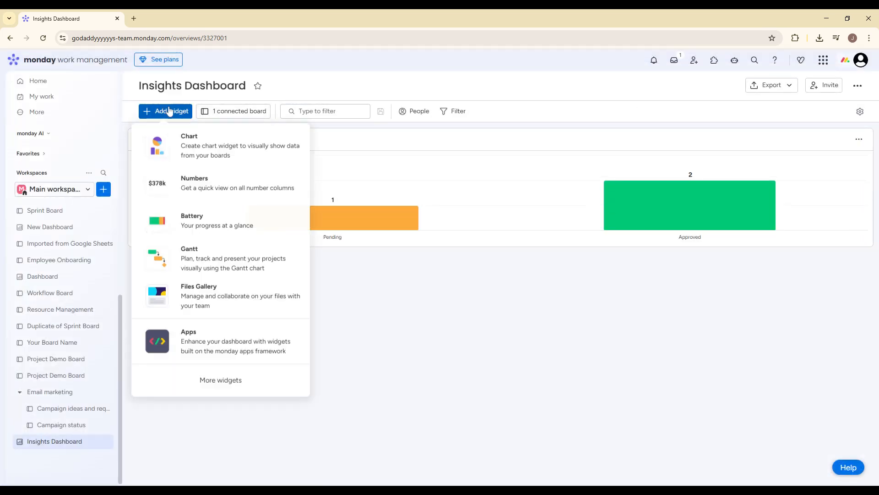
pyautogui.click(210, 173)
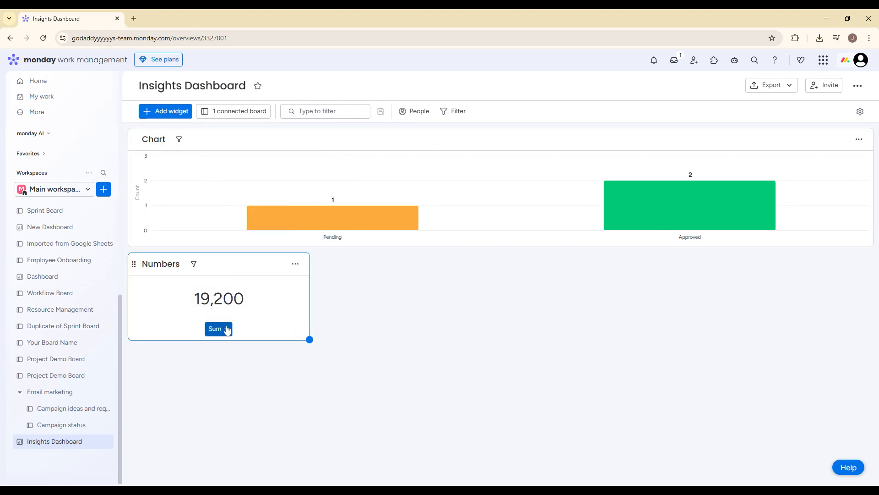
pyautogui.click(227, 329)
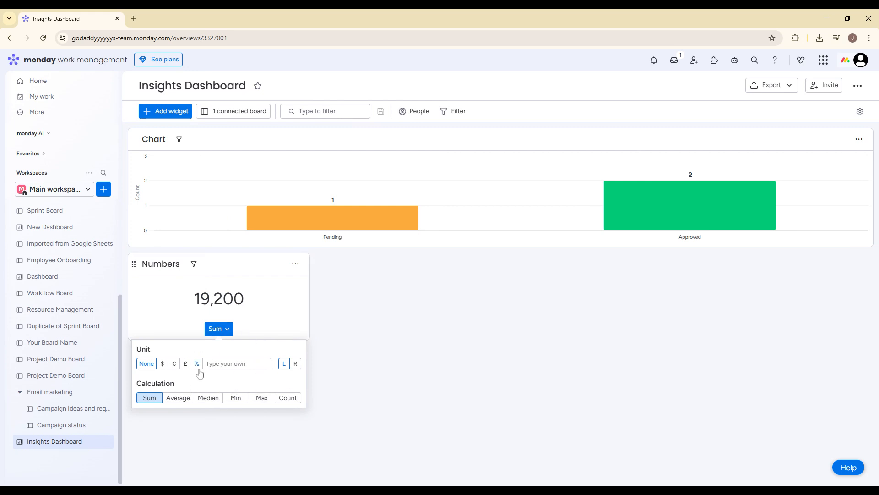
pyautogui.click(377, 329)
pyautogui.moveTo(308, 338); pyautogui.dragTo(866, 293)
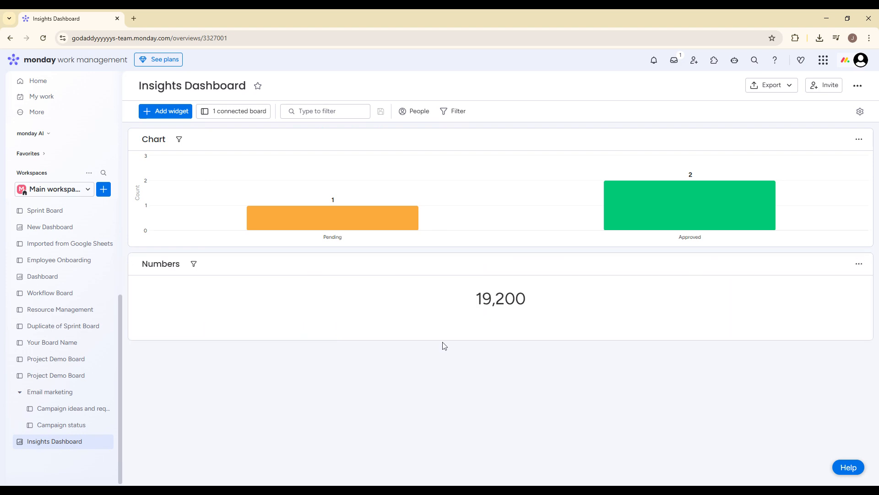
# - Add a Gantt widget below the Numbers widget and widen it to the full dashboard width
pyautogui.click(177, 111)
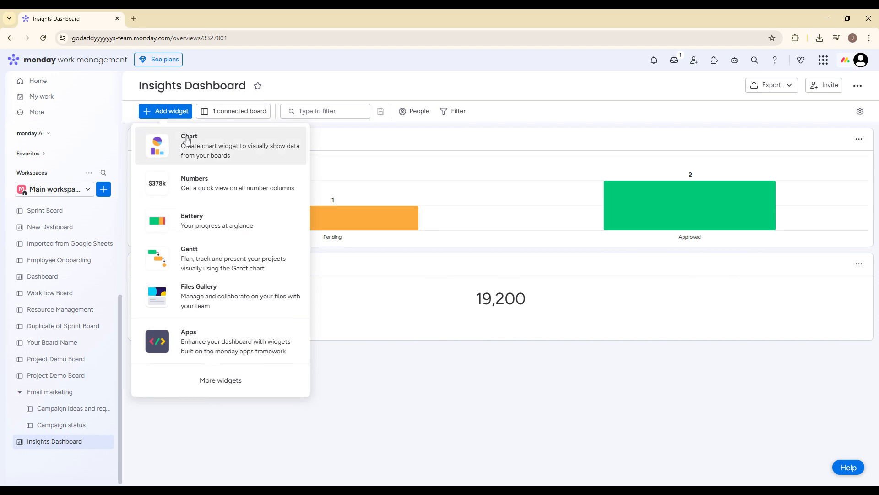
pyautogui.click(226, 257)
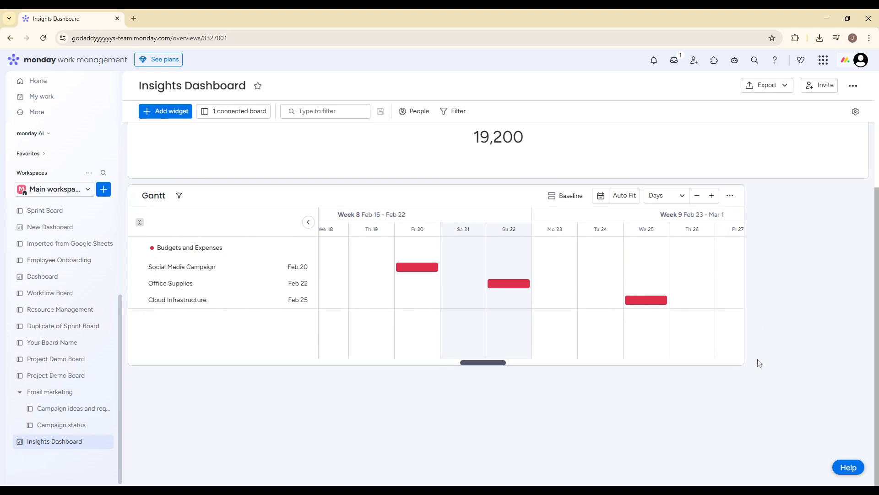
pyautogui.moveTo(744, 364); pyautogui.dragTo(865, 364)
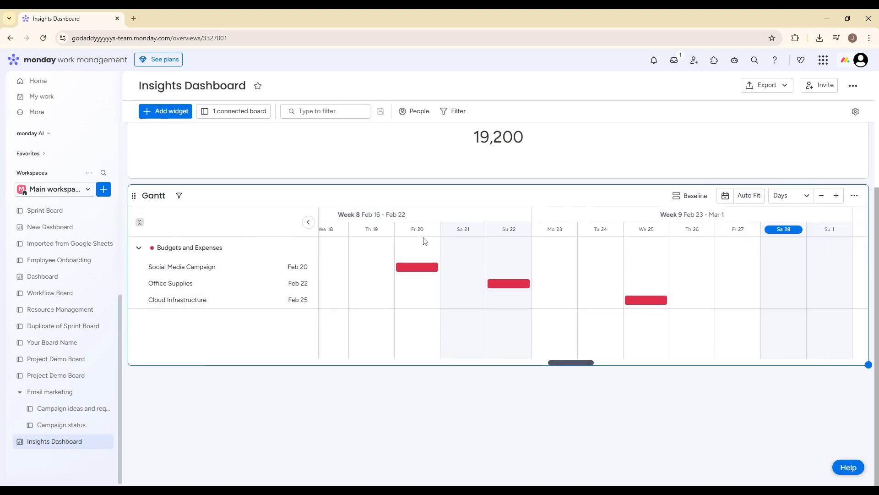
# - Add a Battery widget below the Gantt widget and stretch it to the full dashboard width
pyautogui.scroll(2, 424, 240)
pyautogui.click(165, 110)
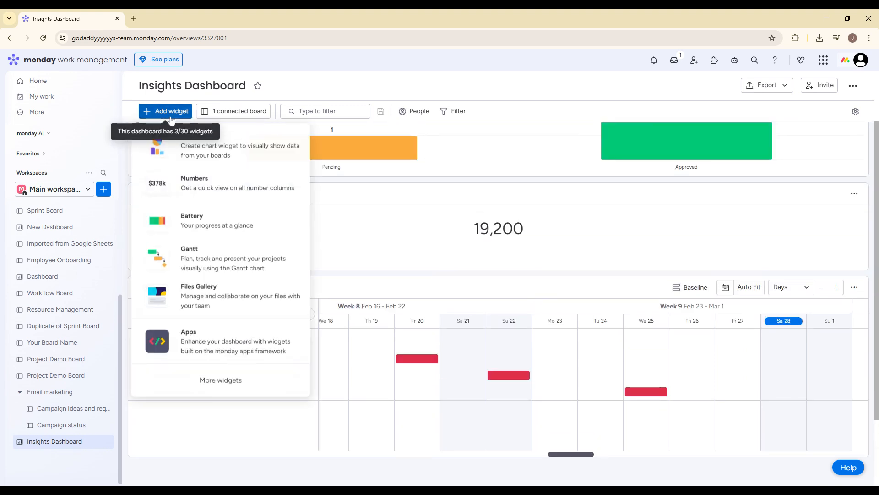
pyautogui.click(193, 236)
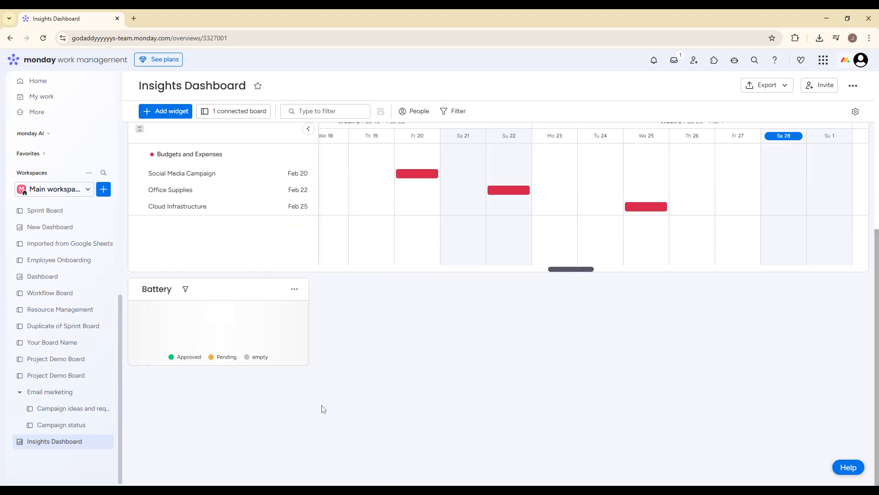
pyautogui.moveTo(308, 363); pyautogui.dragTo(726, 315)
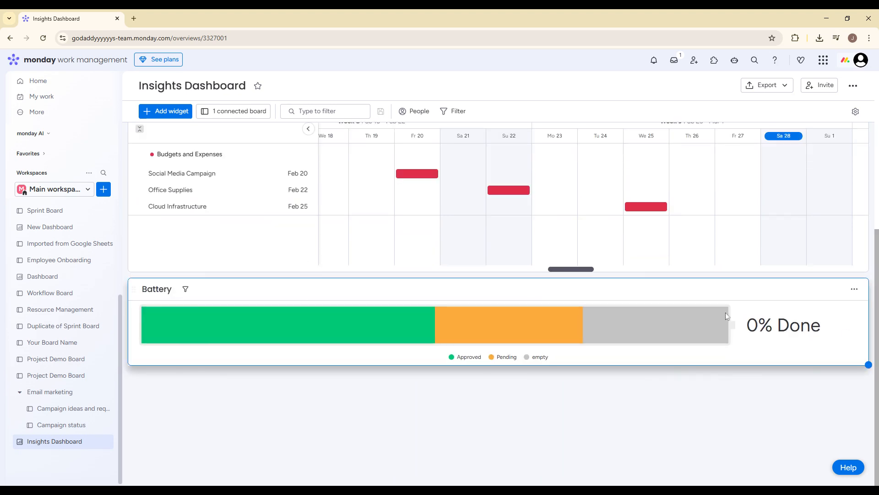
# - Open the Gantt widget's settings and examine its timeline column, grouping and label options
pyautogui.scroll(3, 589, 343)
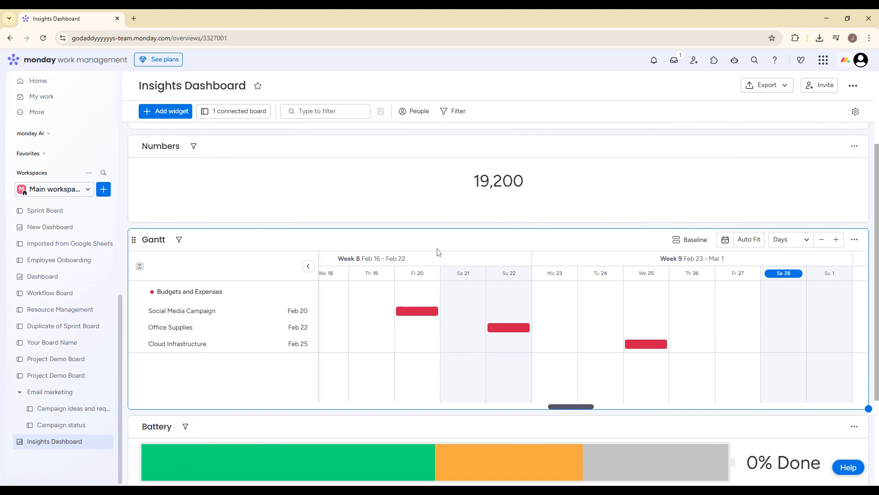
pyautogui.click(854, 239)
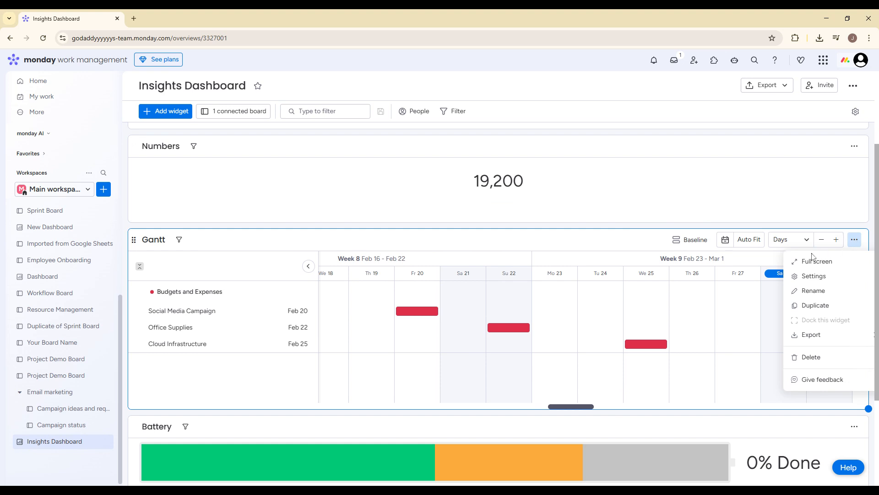
pyautogui.click(814, 276)
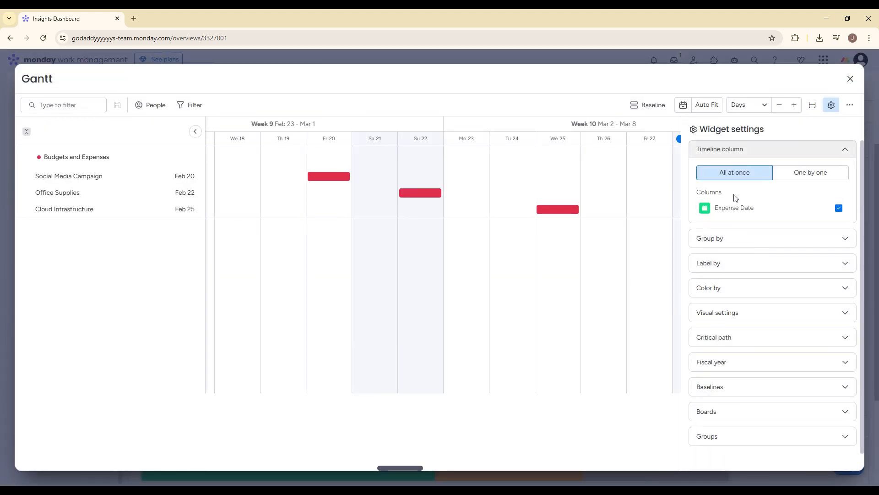
pyautogui.click(738, 237)
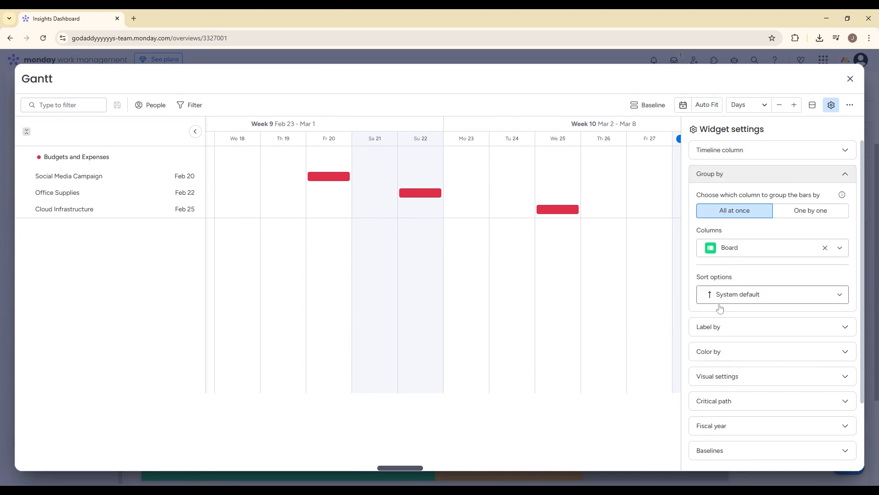
pyautogui.click(715, 329)
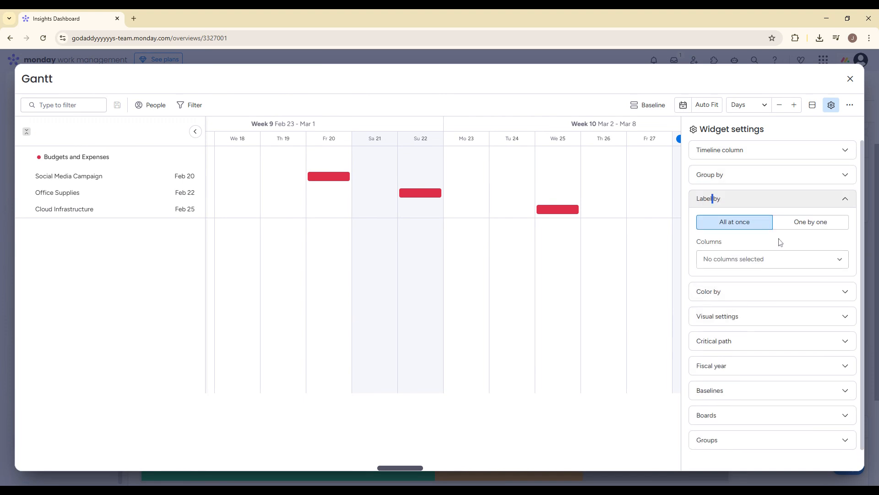
pyautogui.click(751, 205)
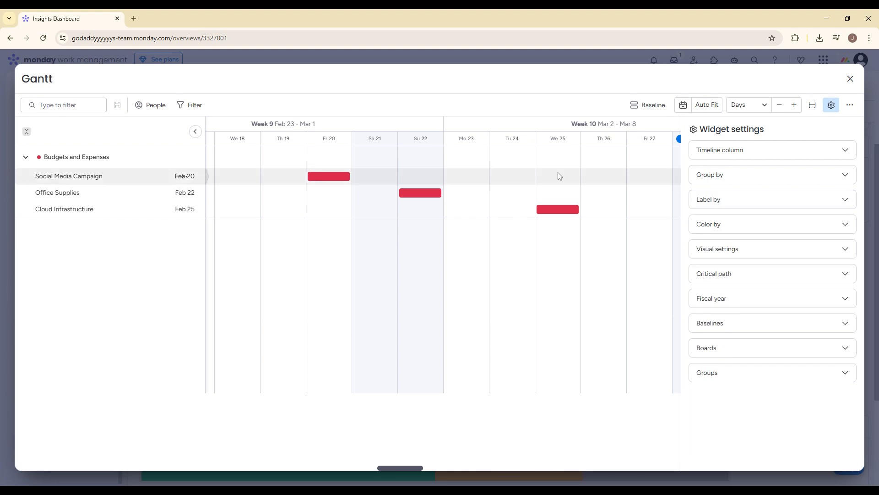
# - Filter the Gantt widget to items whose Status color is Approved
pyautogui.click(182, 108)
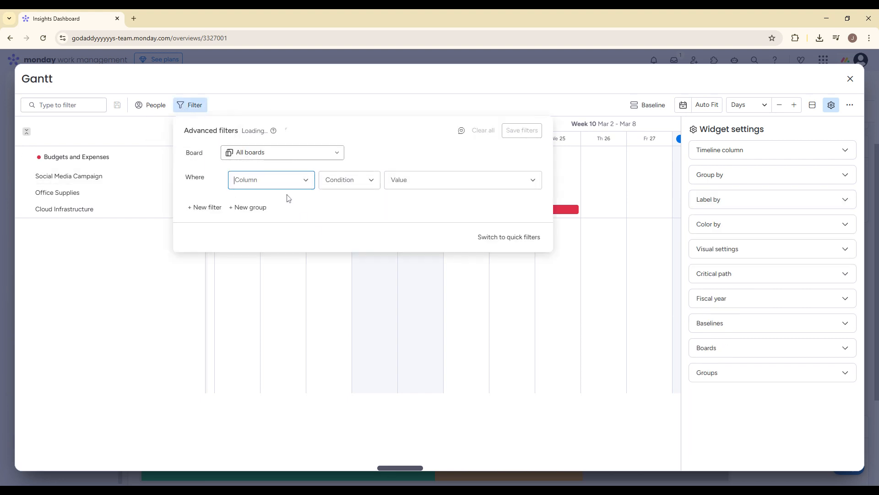
pyautogui.click(280, 179)
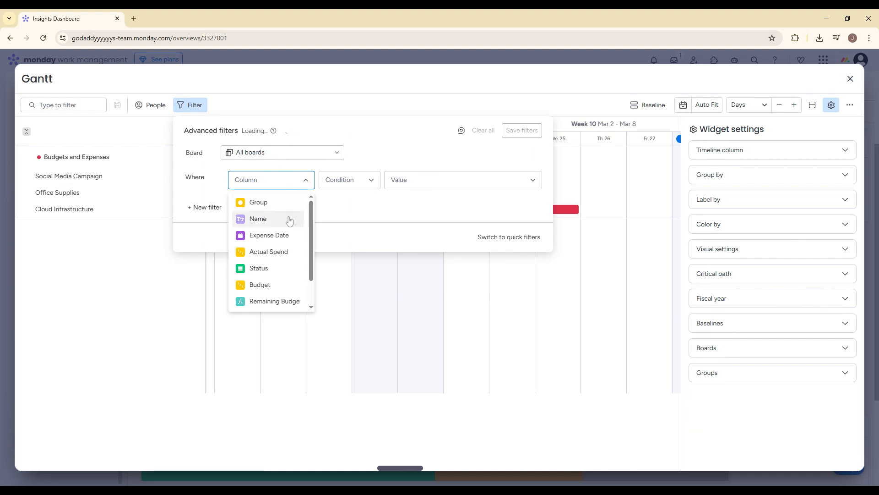
pyautogui.click(259, 268)
pyautogui.click(412, 181)
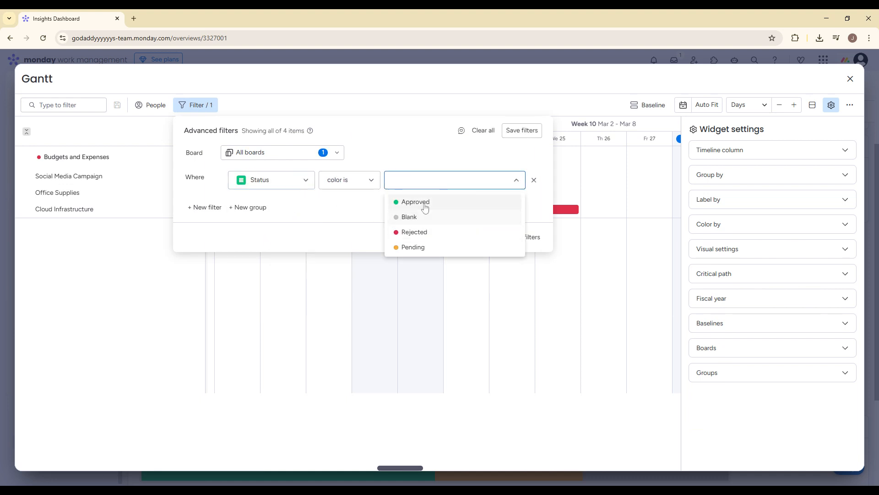
pyautogui.click(423, 210)
pyautogui.click(563, 197)
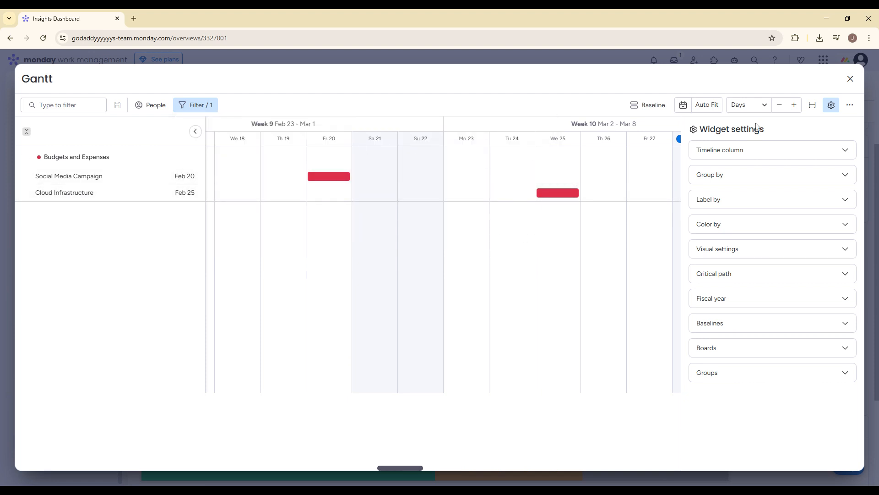
# - Examine the Gantt widget's visual settings and the columns available for its advanced filter, and close the expanded widget
pyautogui.click(731, 249)
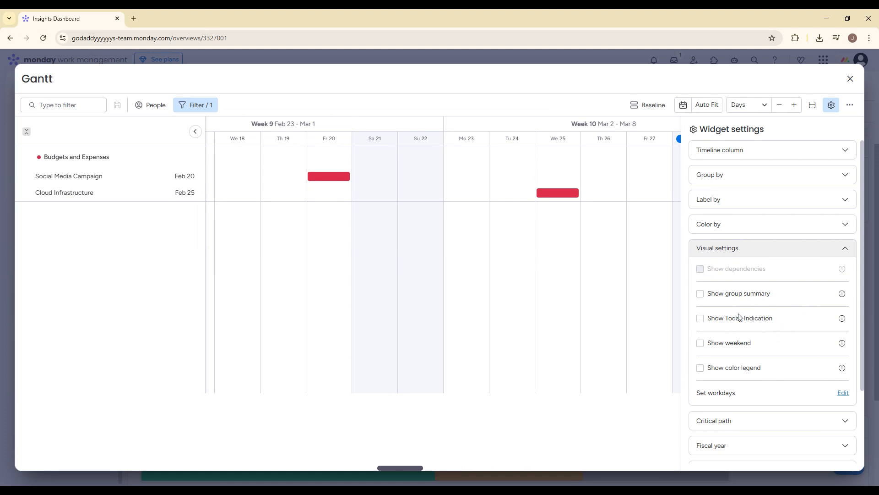
pyautogui.click(197, 106)
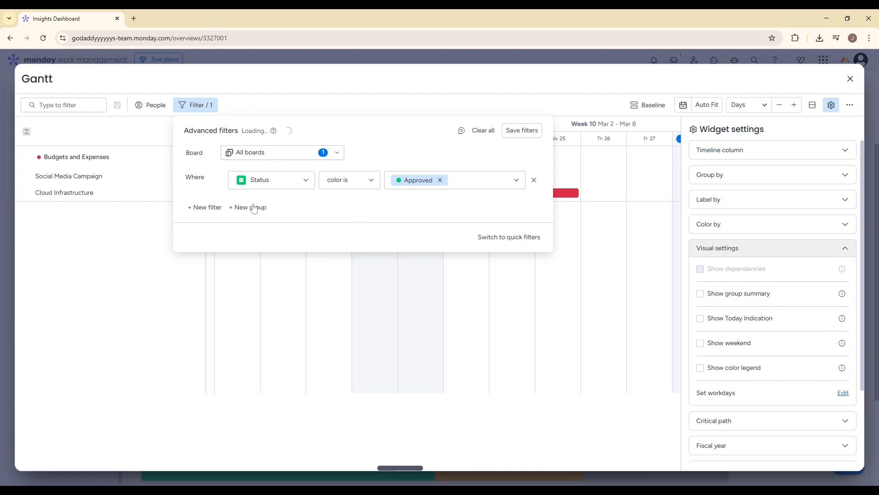
pyautogui.click(265, 180)
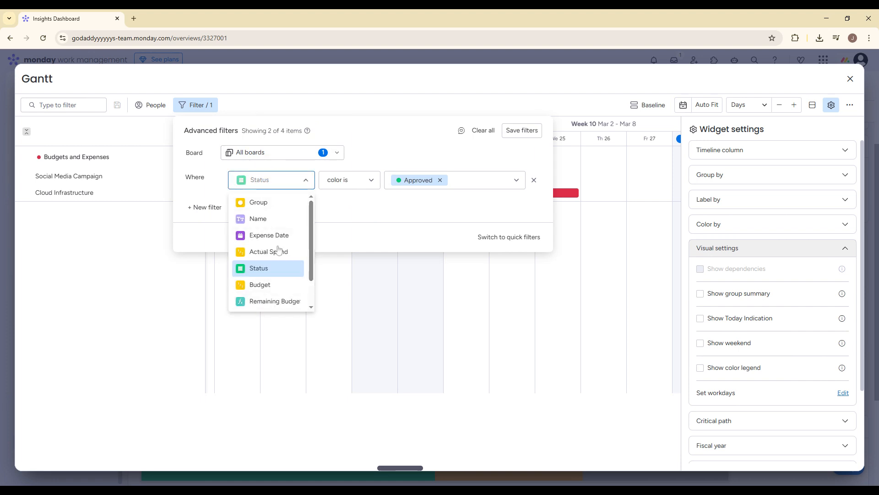
pyautogui.scroll(-1, 289, 304)
pyautogui.scroll(1, 287, 270)
pyautogui.click(441, 226)
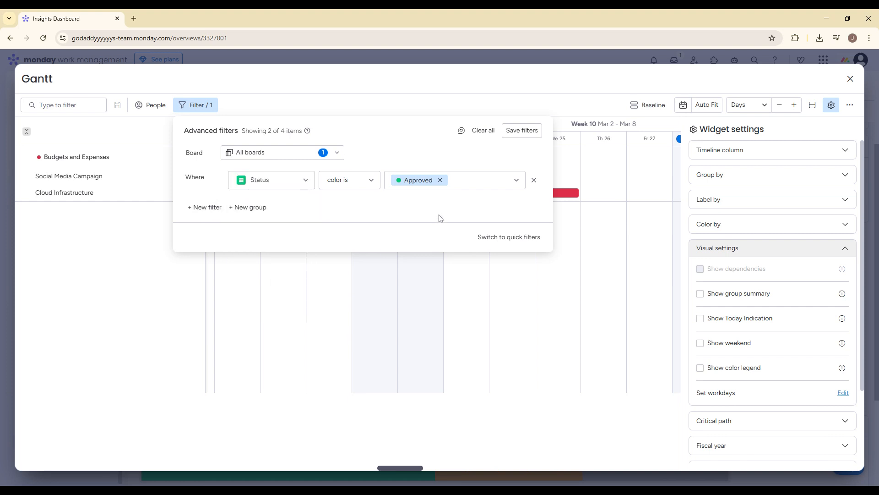
pyautogui.click(515, 94)
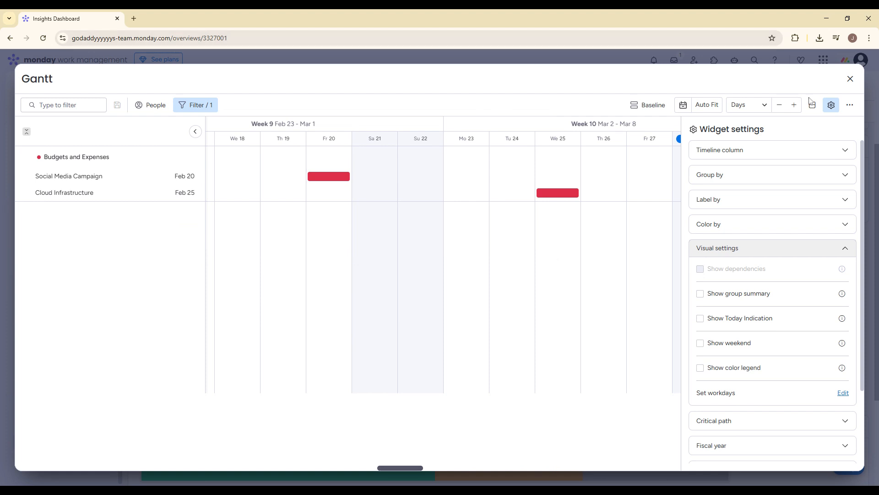
pyautogui.click(850, 78)
# - Resize the Battery widget to half the dashboard width and make it taller, and narrow the Gantt widget to the same width
pyautogui.scroll(-3, 593, 216)
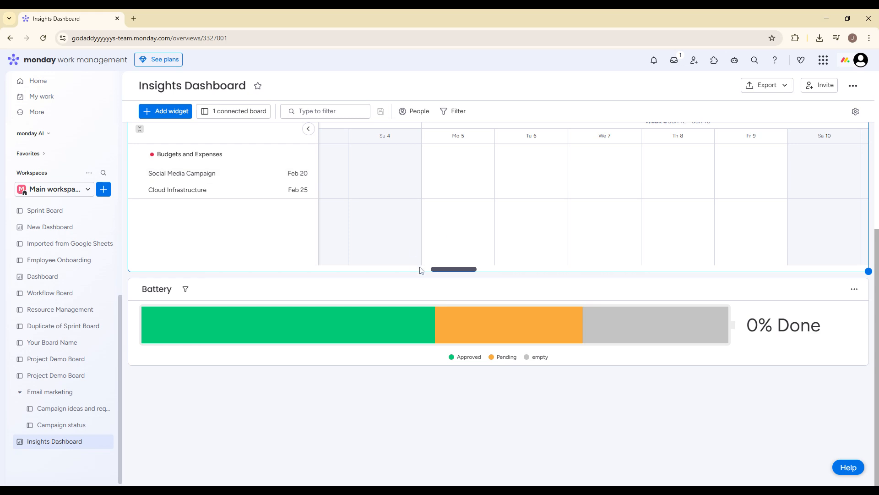
pyautogui.moveTo(869, 365); pyautogui.dragTo(498, 416)
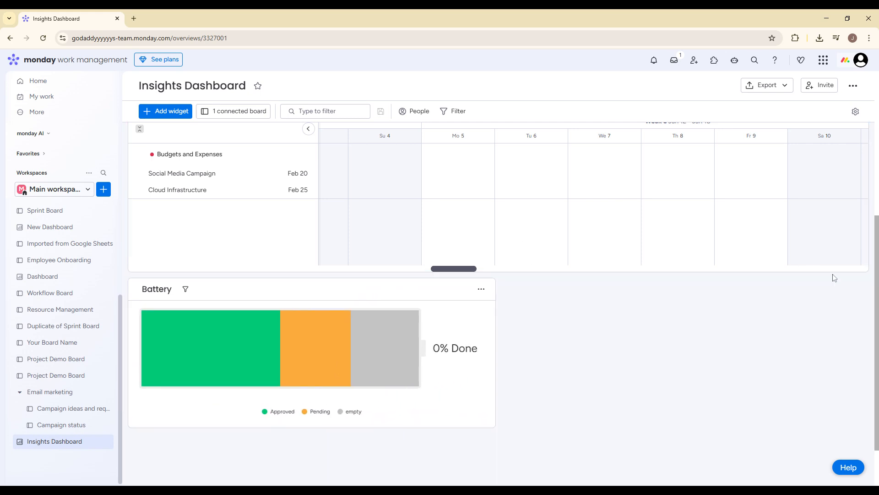
pyautogui.moveTo(869, 271); pyautogui.dragTo(405, 274)
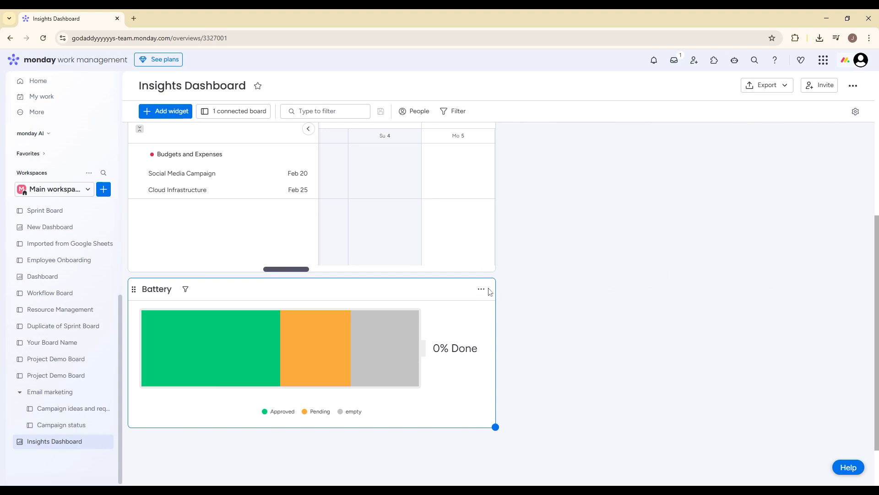
# - Examine the dashboard's additional options and the invitation form with its member role choice, and close the form without inviting anyone
pyautogui.scroll(3, 517, 280)
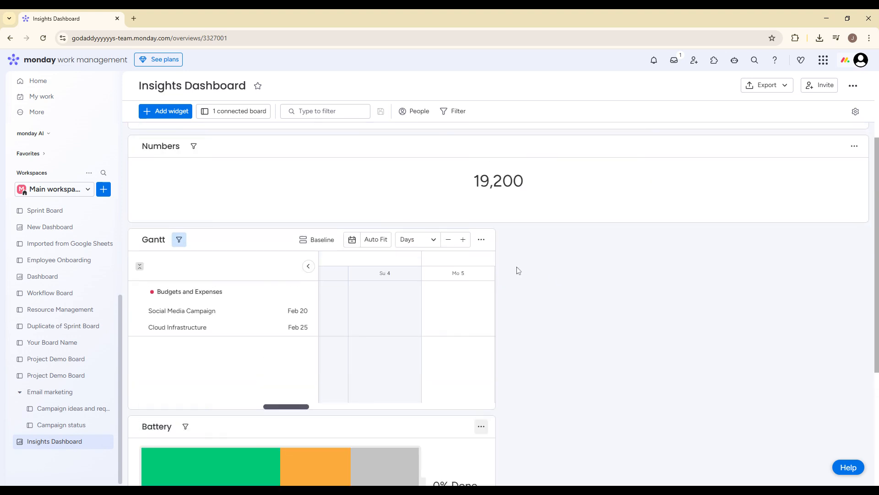
pyautogui.click(852, 87)
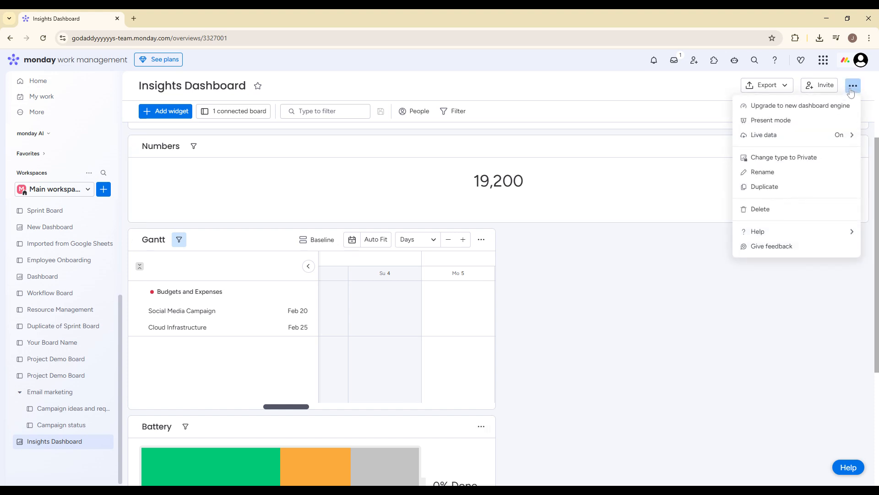
pyautogui.click(851, 91)
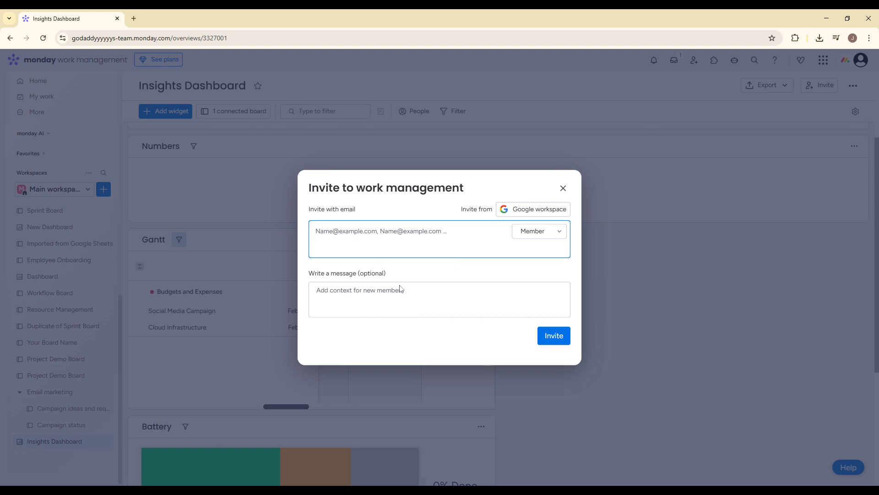
pyautogui.click(539, 231)
pyautogui.click(562, 189)
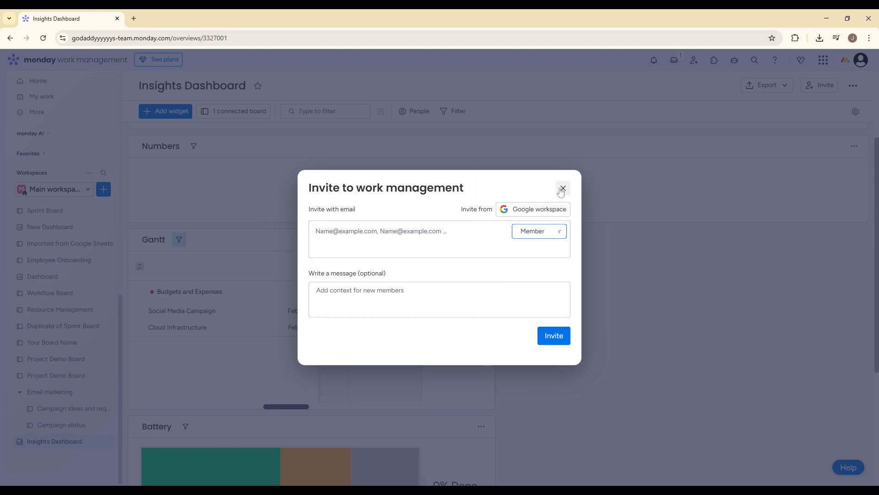